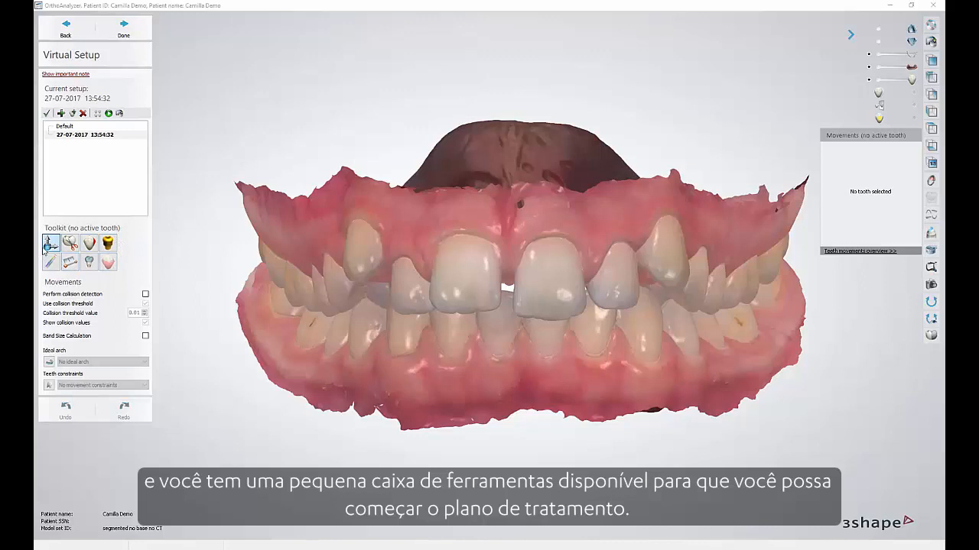
Select tooth 11, add tooth 21 to the selection, and reduce the selection to tooth 11 alone.
left_click(463, 287)
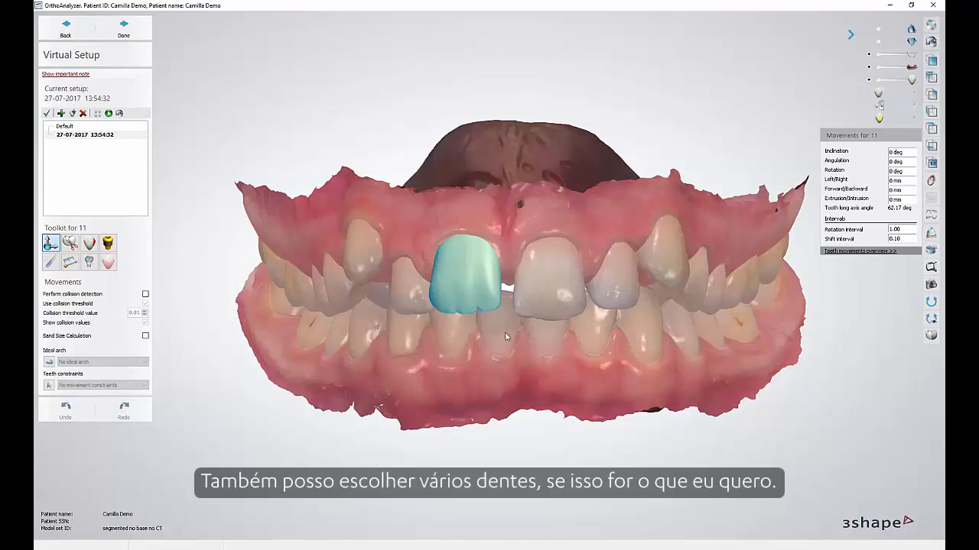
left_click(545, 289, "ctrl")
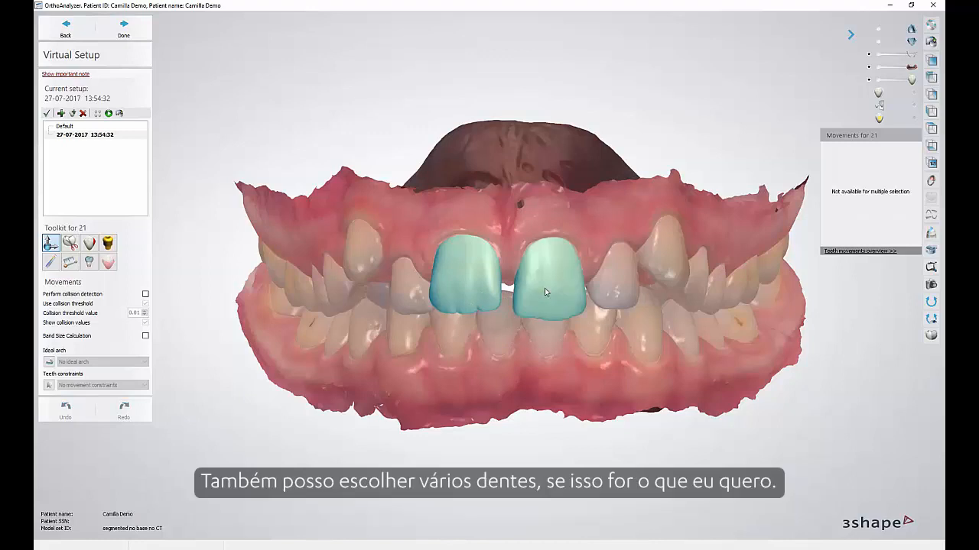
left_click(544, 289, "ctrl")
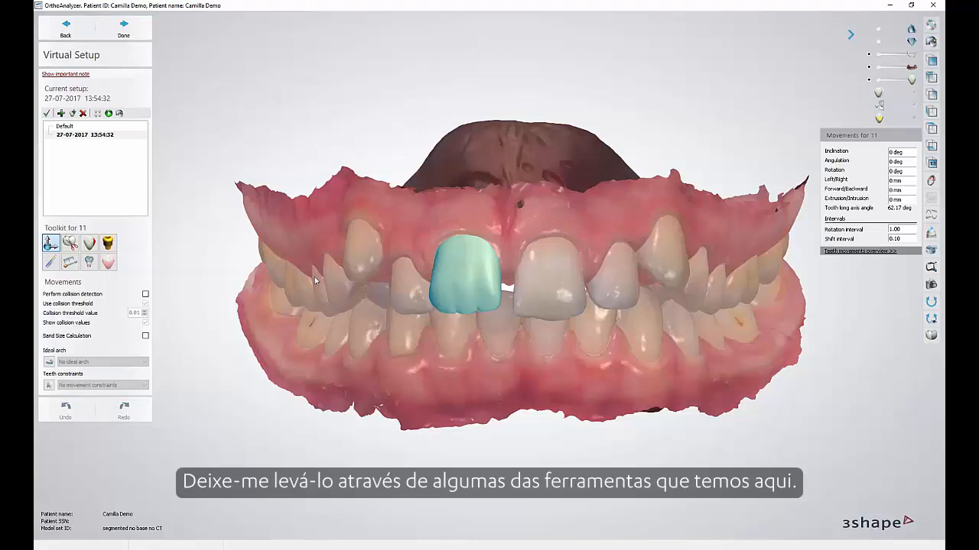
left_click(468, 272)
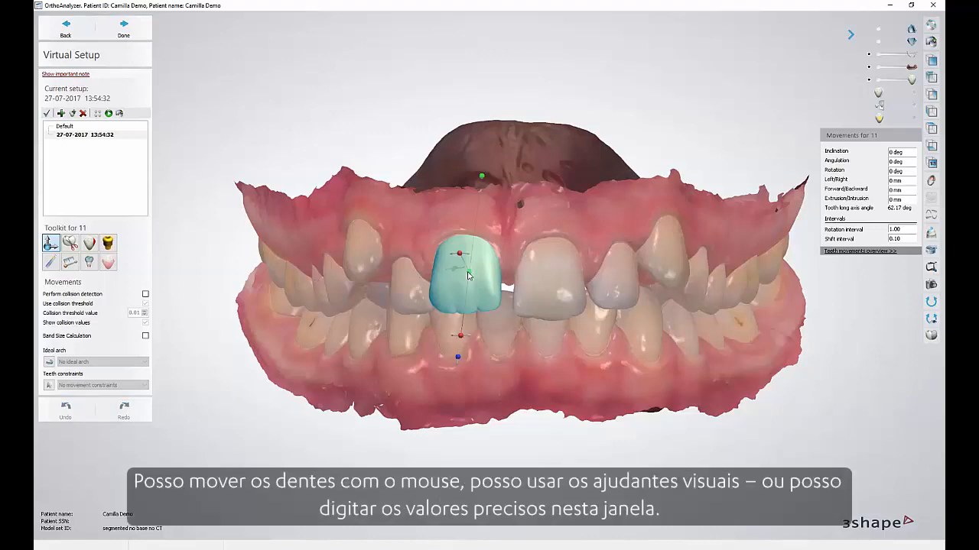
Shift tooth 11 about 0.4 mm sideways, -0.8 mm forward/backward and 0.2 mm in extrusion/intrusion, and angulate it about 0.9 degrees.
left_click_drag(456, 282, 454, 276)
scroll(459, 282, "up", 2)
scroll(460, 279, "up", 2)
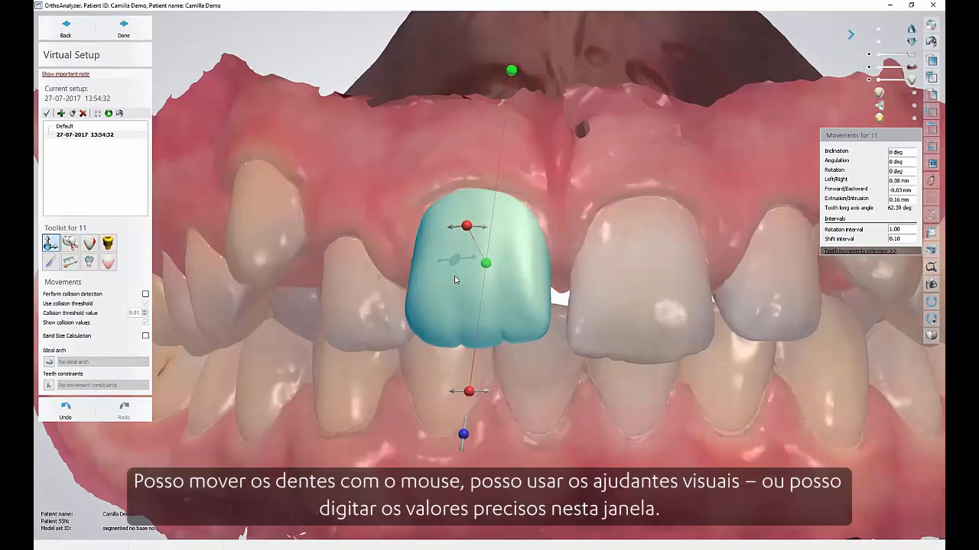
mouse_move(469, 392)
left_mouse_down()
mouse_move(483, 397)
mouse_move(474, 392)
left_mouse_up()
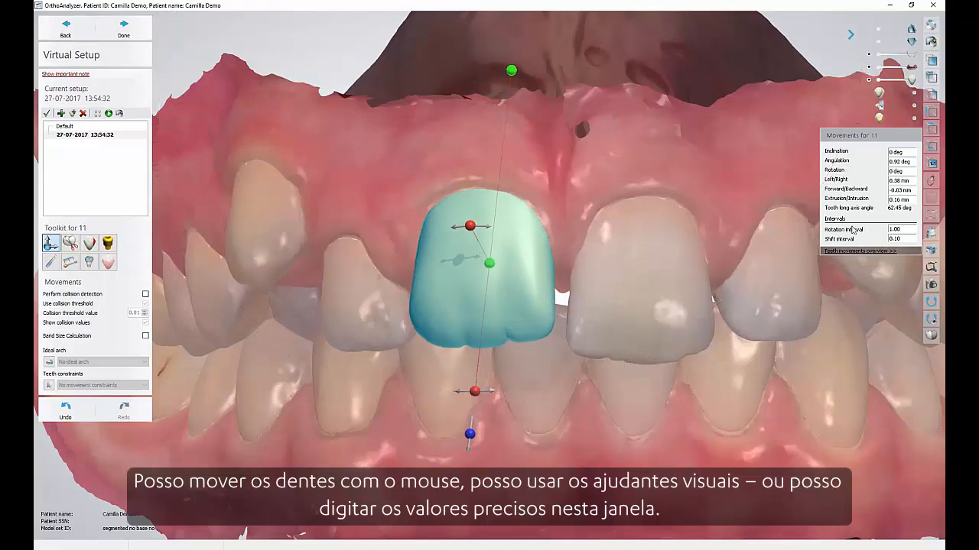
Set tooth 11's inclination to 2 degrees and review the collected movements in the tooth movement overview.
left_click(912, 152)
left_click(911, 151)
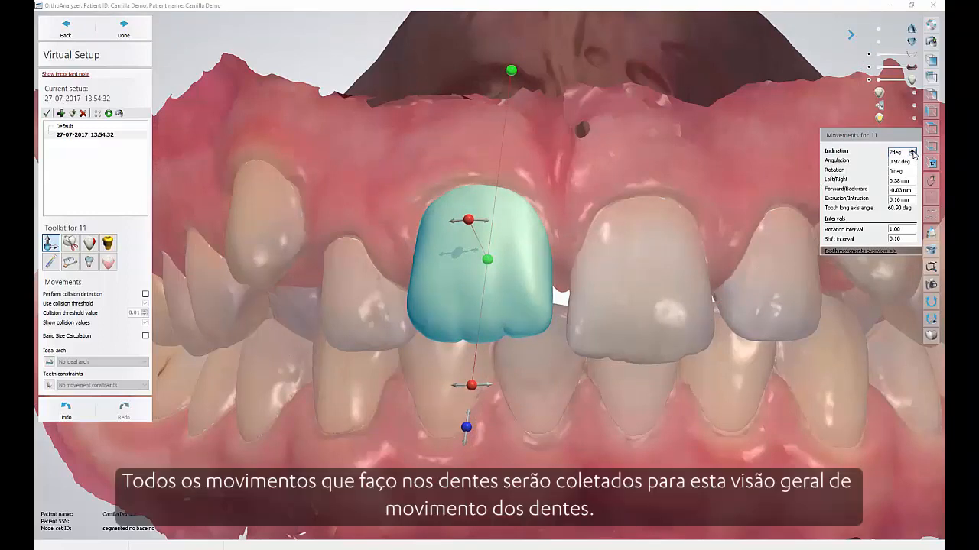
left_click(872, 252)
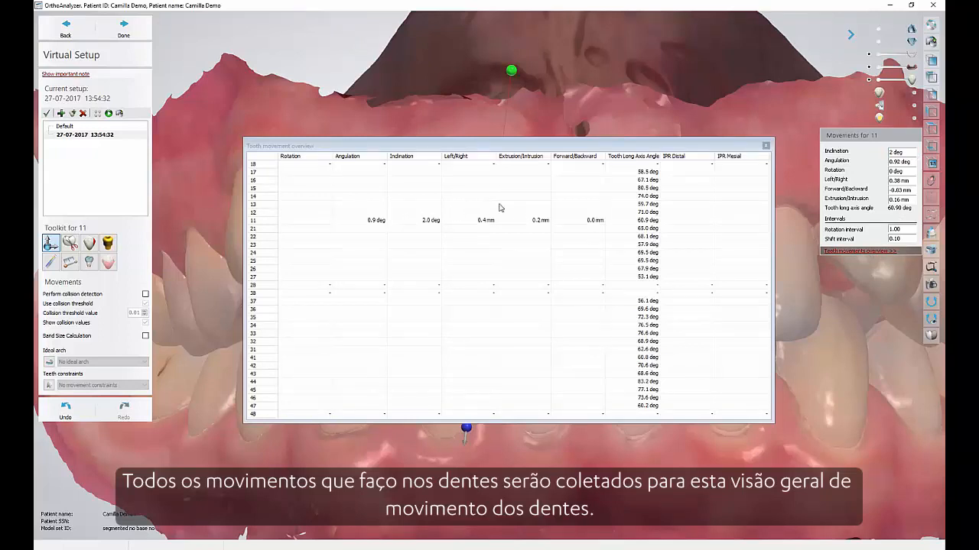
left_click(766, 145)
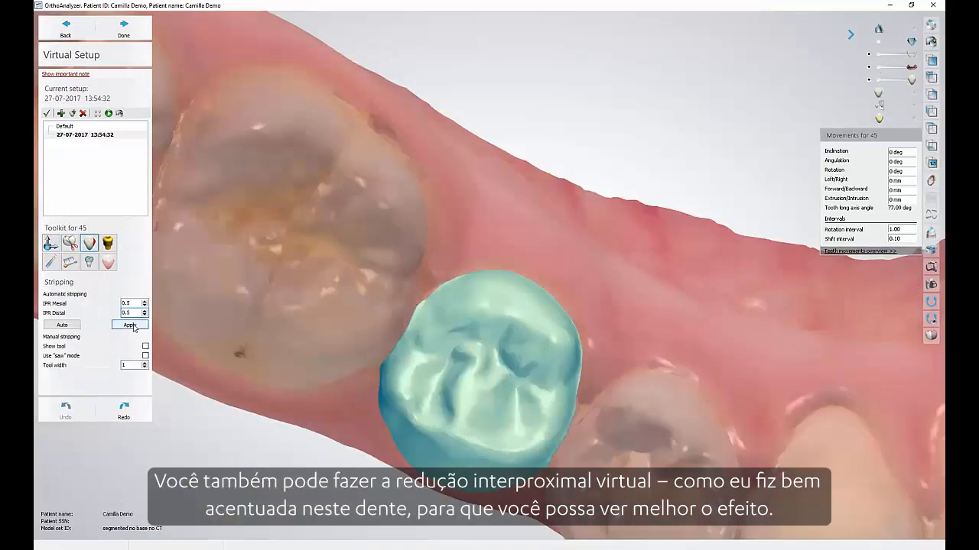
Apply automatic stripping of 0.5 mm on both the mesial and distal sides of tooth 45.
left_click(130, 325)
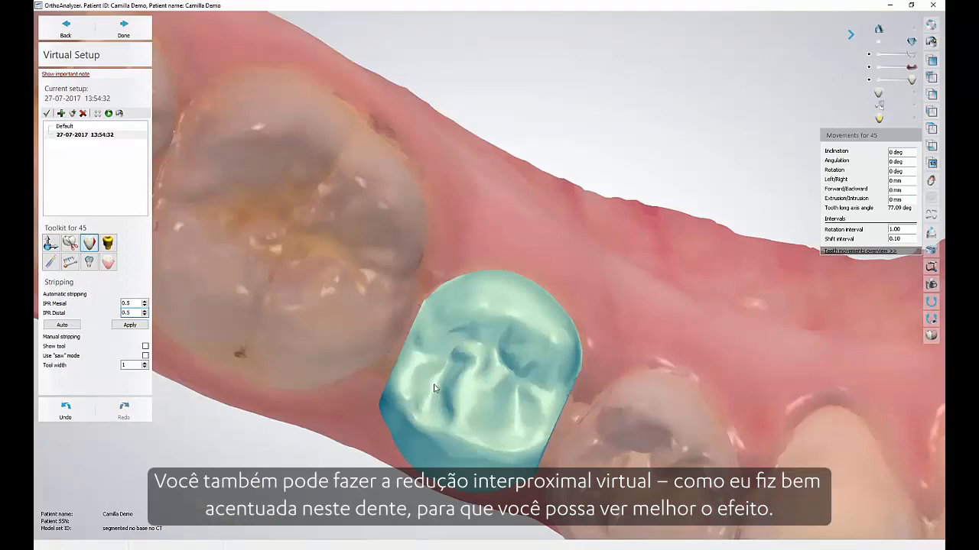
right_click_drag(434, 387, 443, 325)
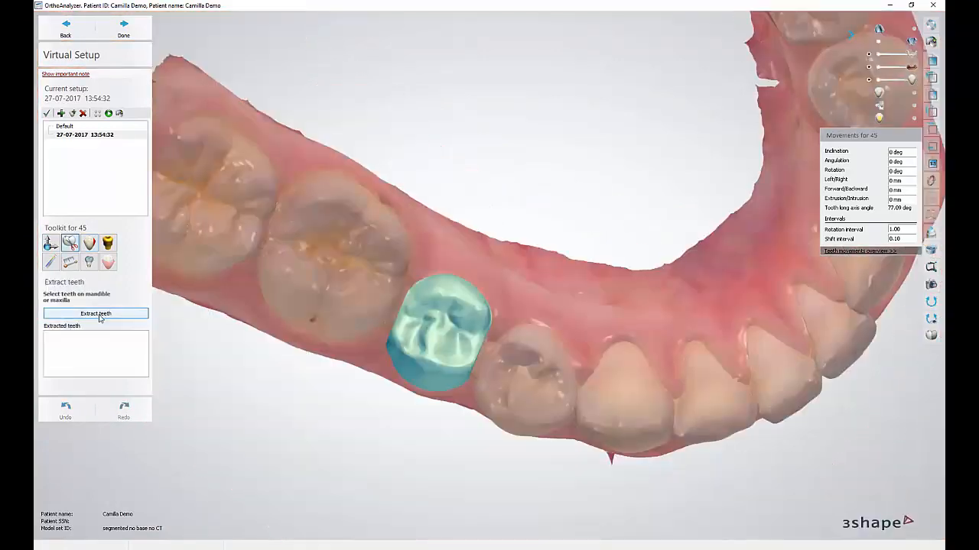
Extract tooth 45 from the mandible and inspect the resulting gap from several angles.
left_click(100, 315)
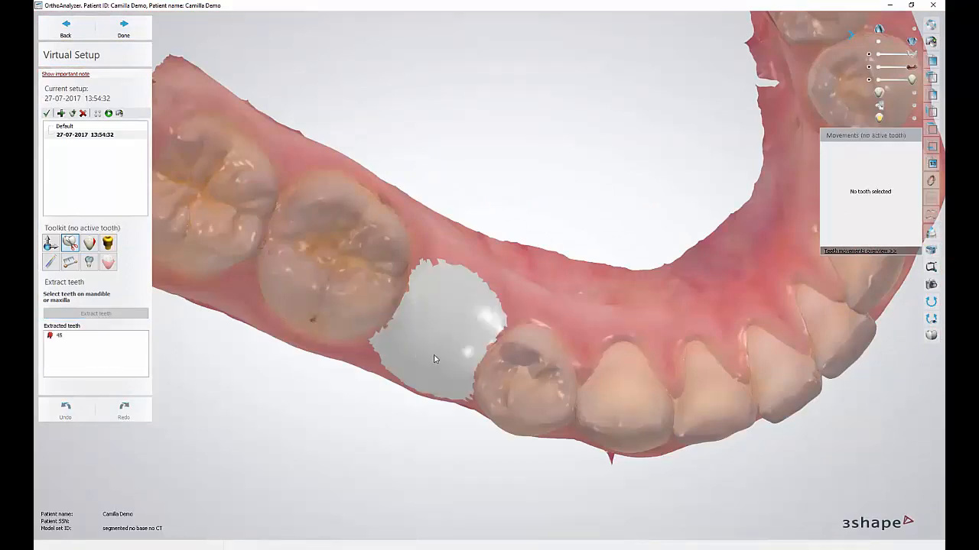
right_click_drag(447, 324, 462, 279)
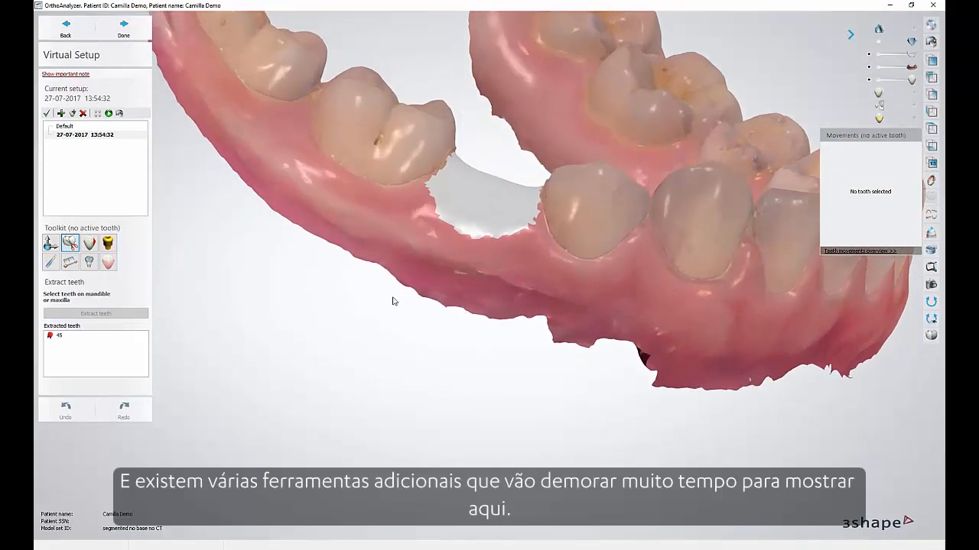
right_click_drag(485, 267, 459, 349)
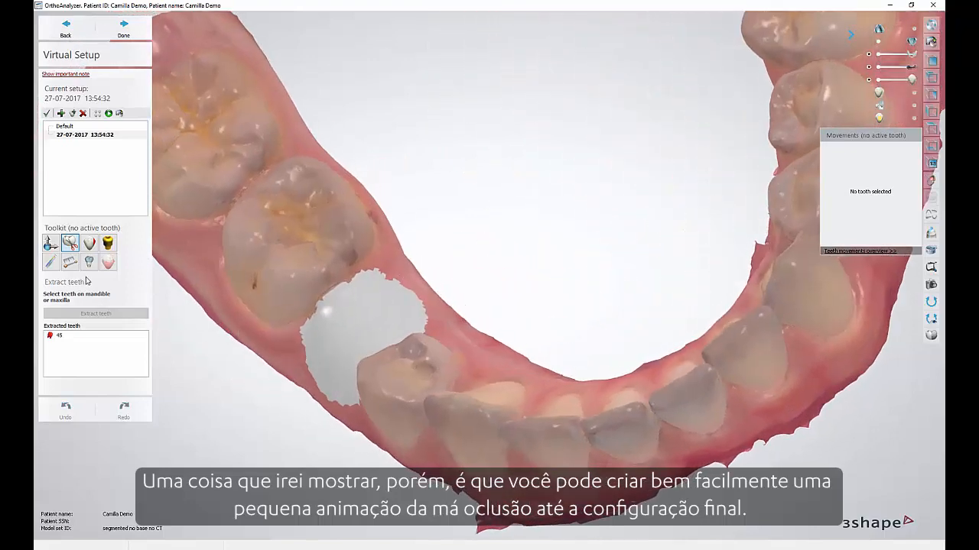
scroll(514, 345, "down", 2)
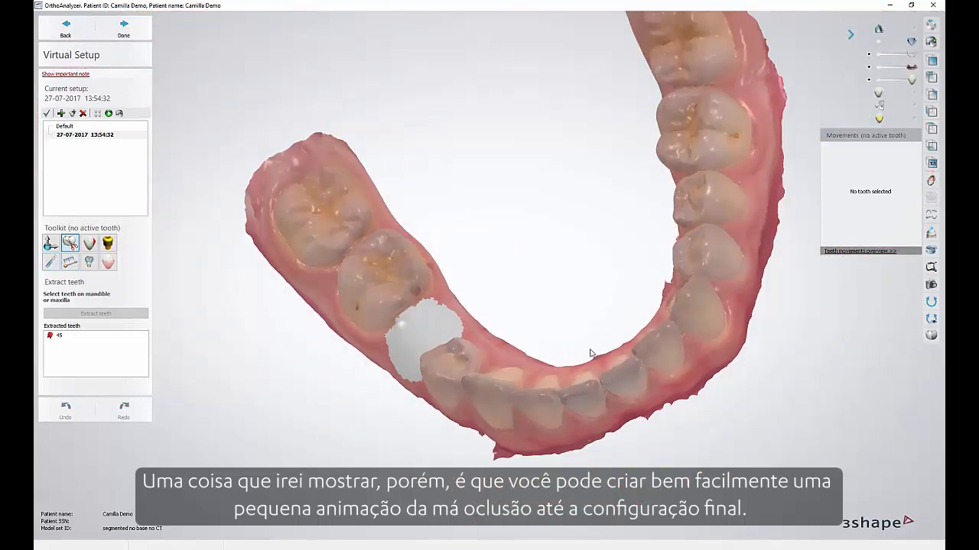
right_click_drag(593, 354, 616, 306)
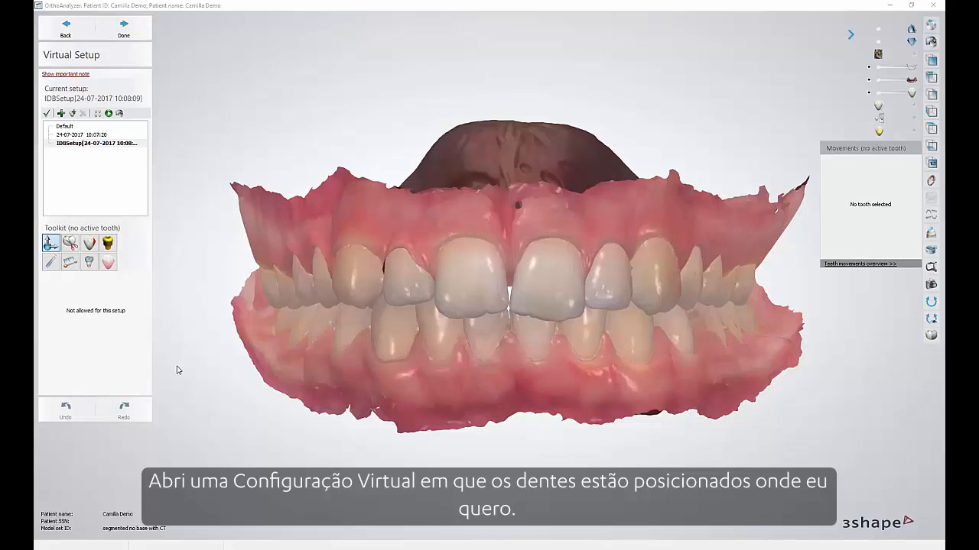
Generate an animation of the tooth movements for the IDBSetup virtual setup.
scroll(498, 266, "up", 2)
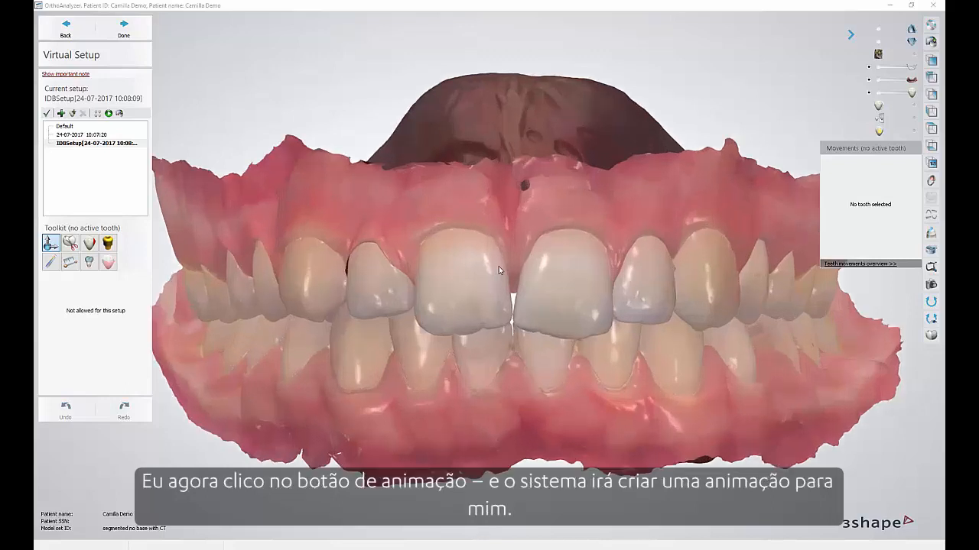
left_click(109, 113)
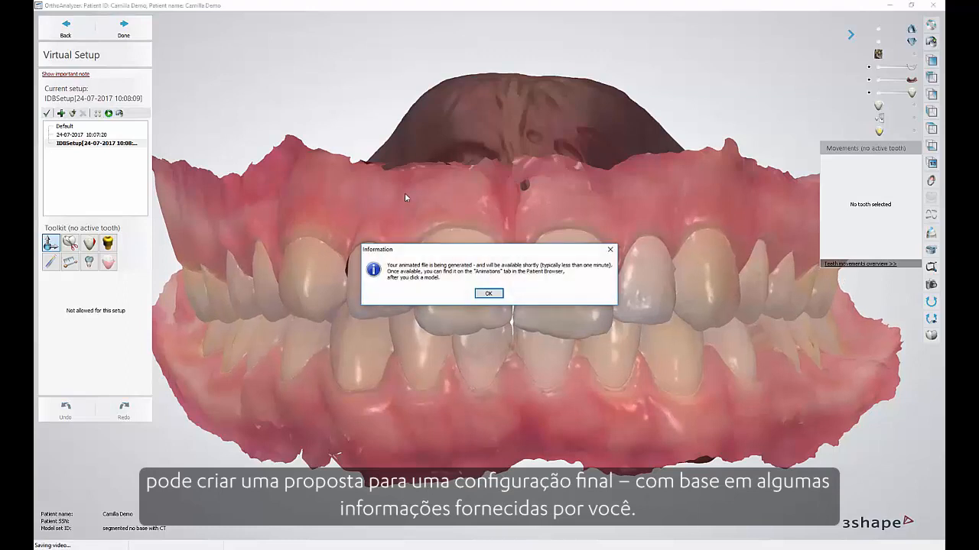
left_click(489, 294)
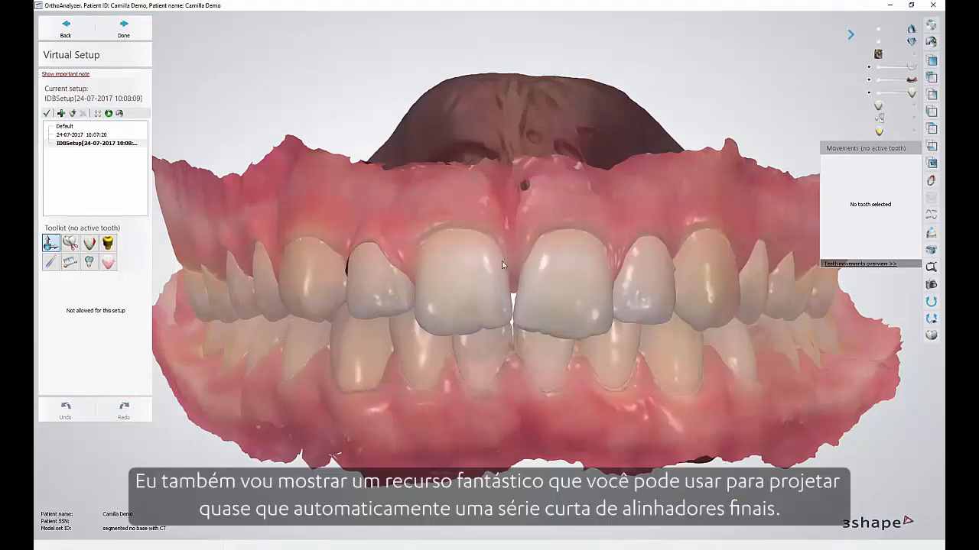
mouse_move(515, 264)
right_mouse_down()
mouse_move(514, 249)
mouse_move(514, 266)
mouse_move(503, 265)
mouse_move(512, 265)
right_mouse_up()
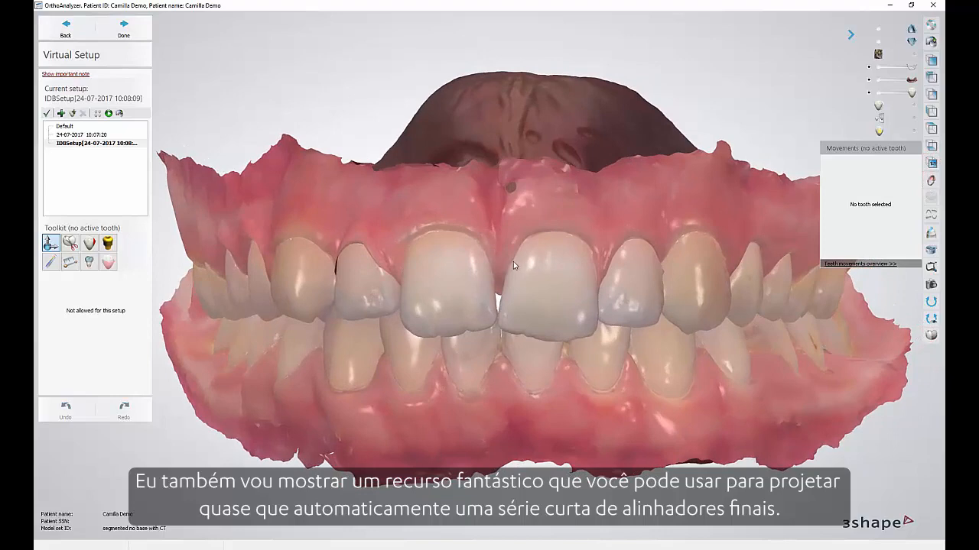
scroll(513, 262, "up", 3)
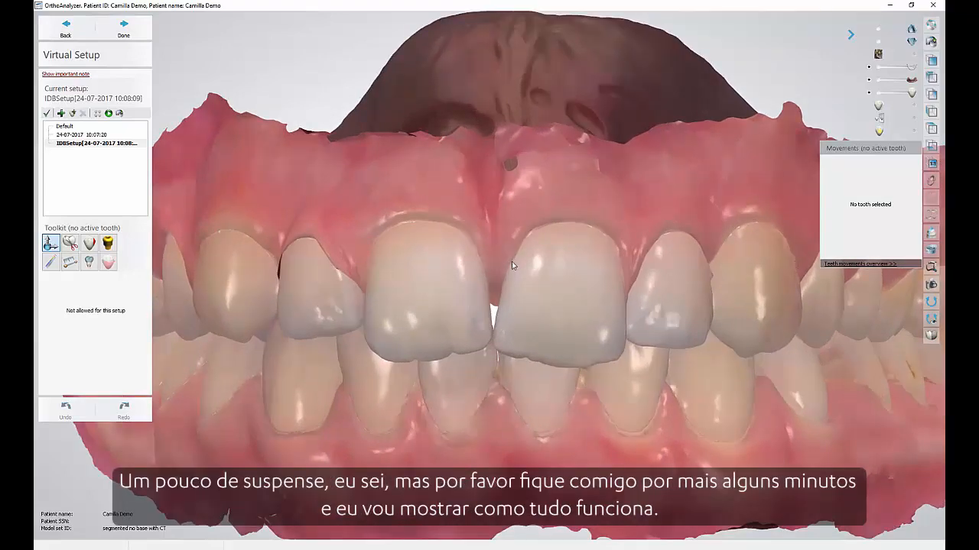
scroll(514, 254, "down", 3)
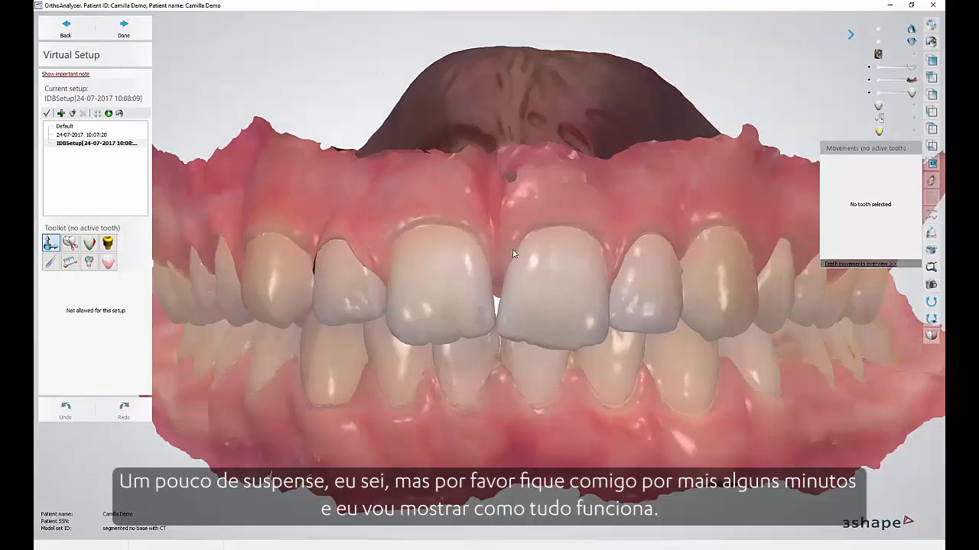
right_click_drag(517, 255, 524, 255)
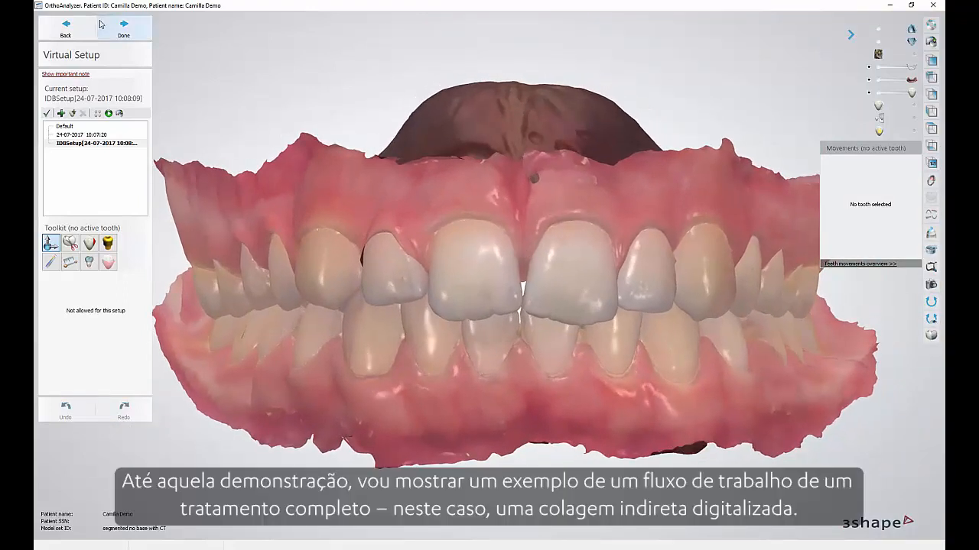
Finish the virtual setup and start the bracket placement treatment.
left_click(123, 29)
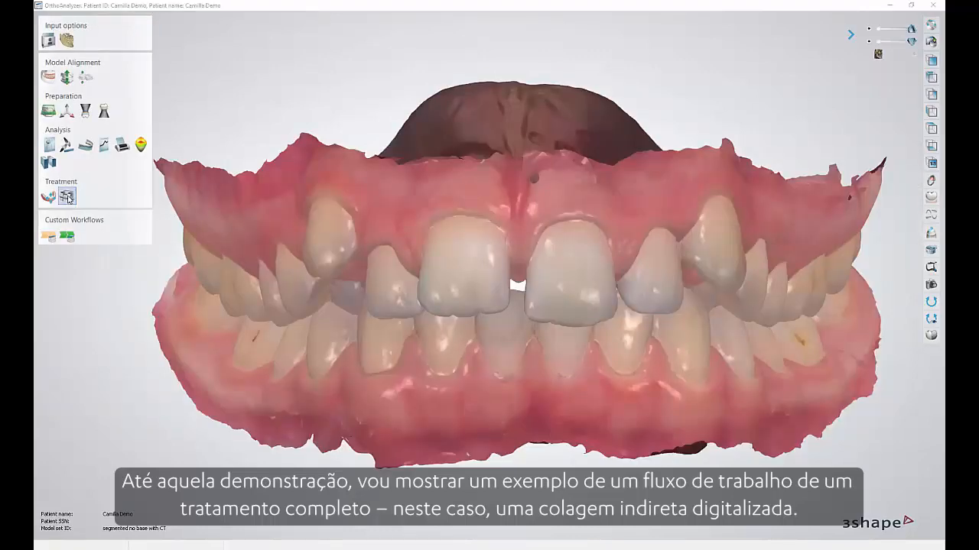
left_click(66, 198)
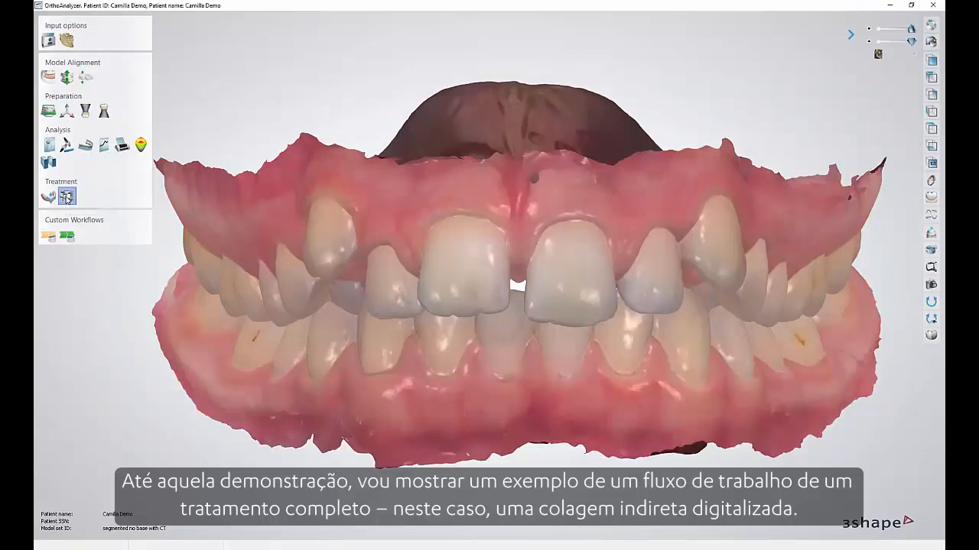
left_click(609, 372)
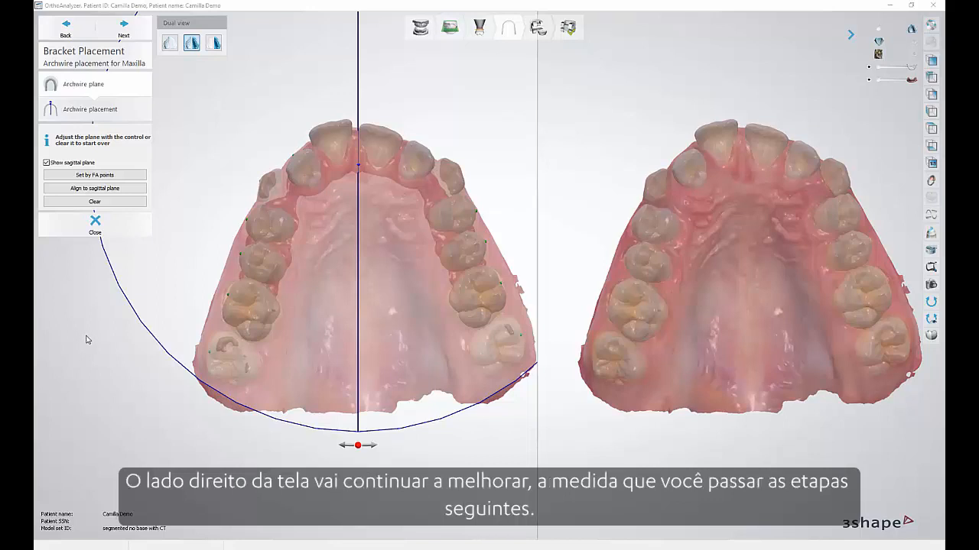
Accept the maxillary archwire plane and fine-tune the archwire's front-to-back position along the sagittal line.
left_click(125, 31)
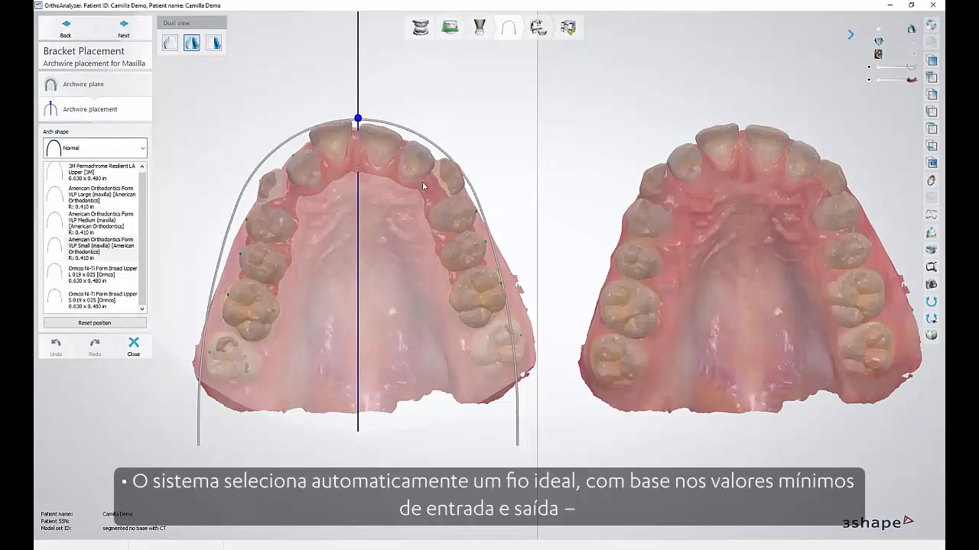
left_click_drag(357, 119, 358, 115)
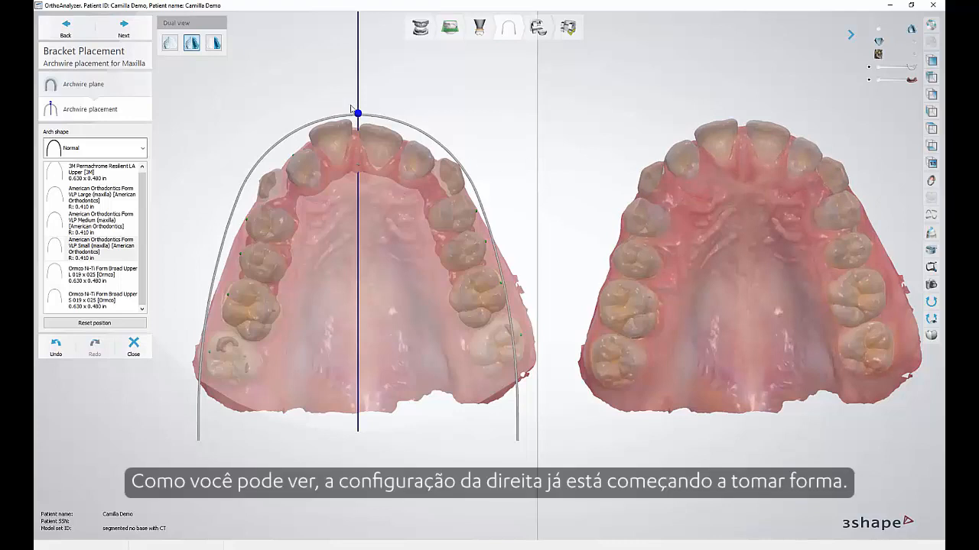
left_click_drag(357, 115, 358, 118)
left_click(127, 32)
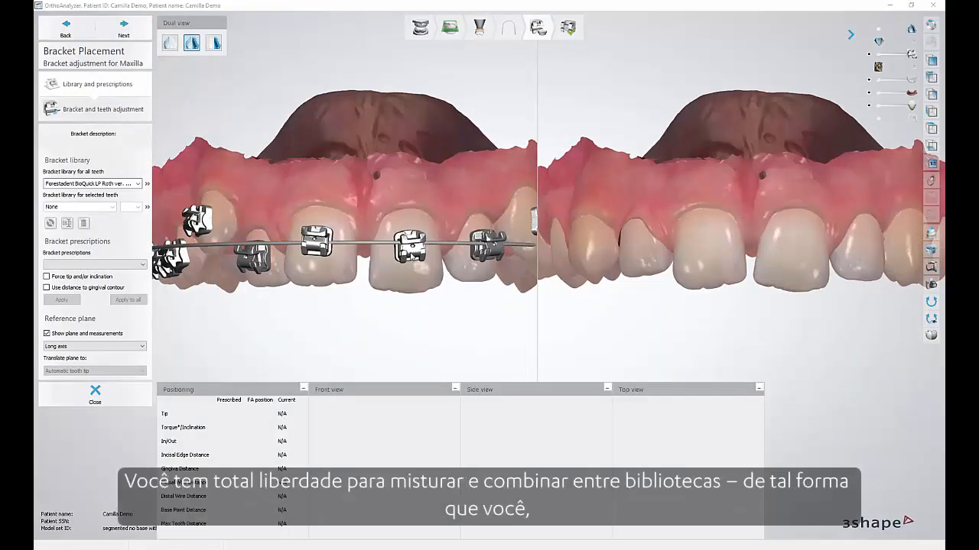
Inspect the maxillary brackets from the Forestadent BioQuick LP Roth library and proceed to bracket and teeth adjustment.
left_click(409, 256)
left_click(456, 249)
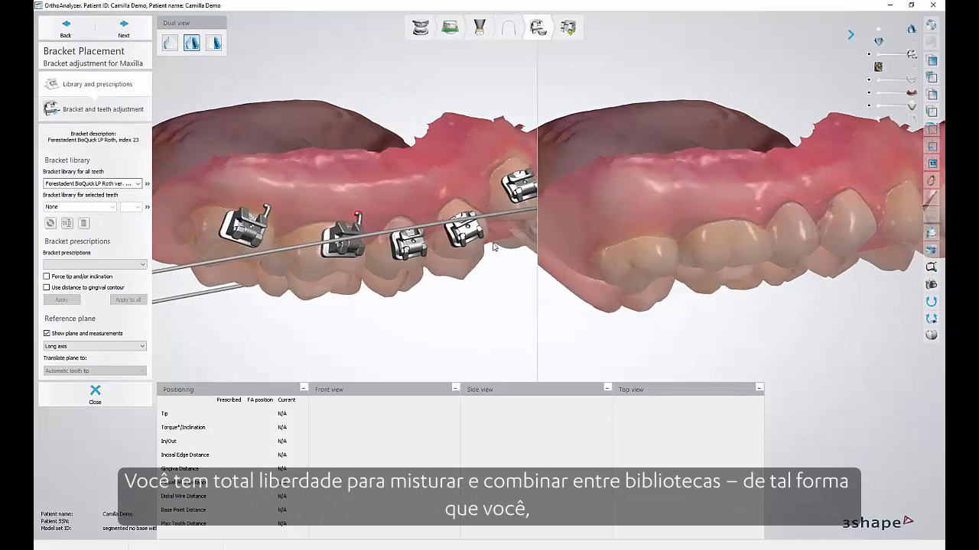
right_click_drag(450, 249, 412, 257)
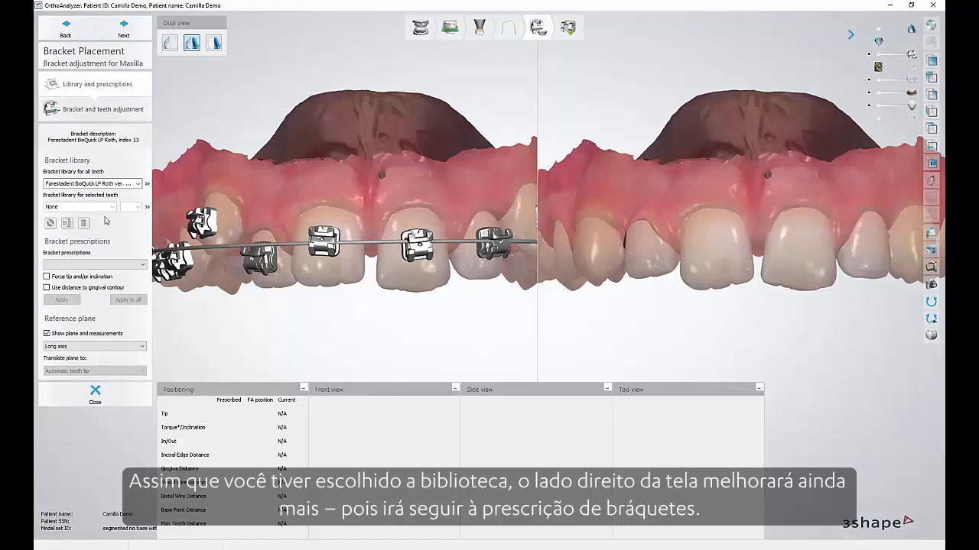
left_click(123, 29)
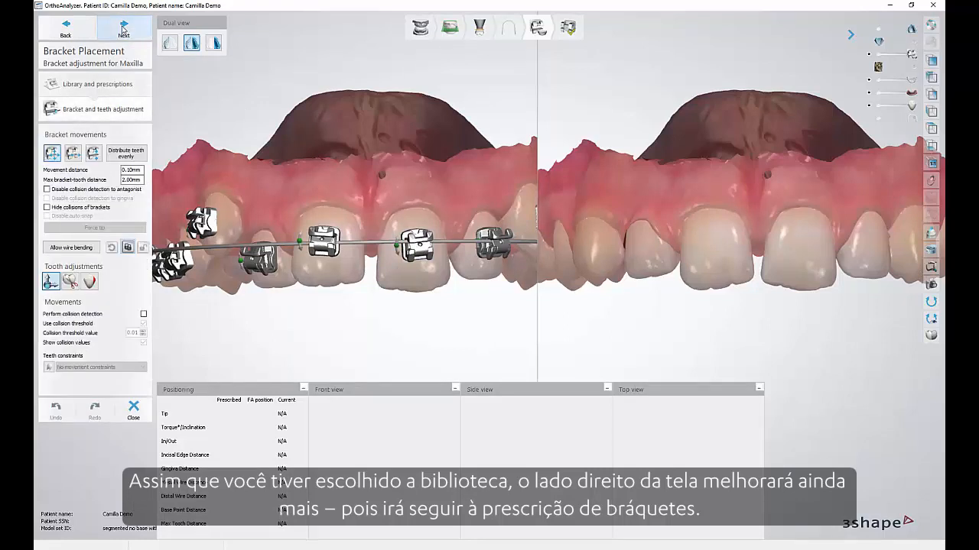
Unlock the brackets on the wire and tilt the bracket of tooth 11 to change its tip.
left_click(300, 240)
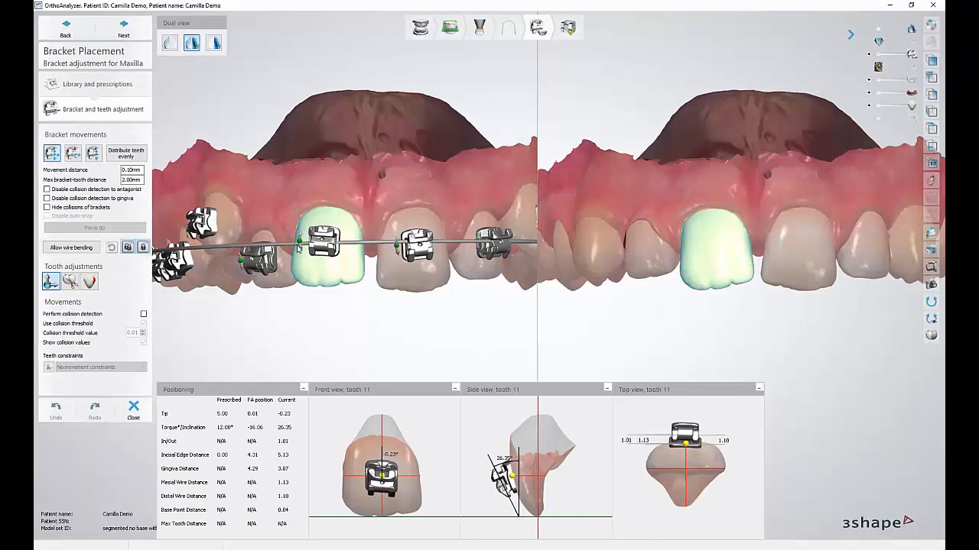
left_click(127, 249)
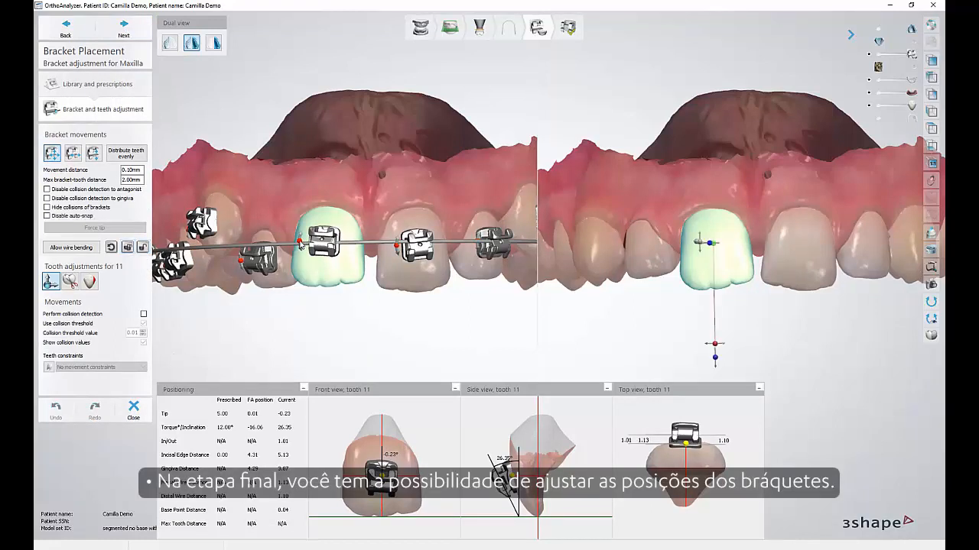
mouse_move(300, 245)
left_mouse_down()
mouse_move(304, 253)
mouse_move(299, 241)
left_mouse_up()
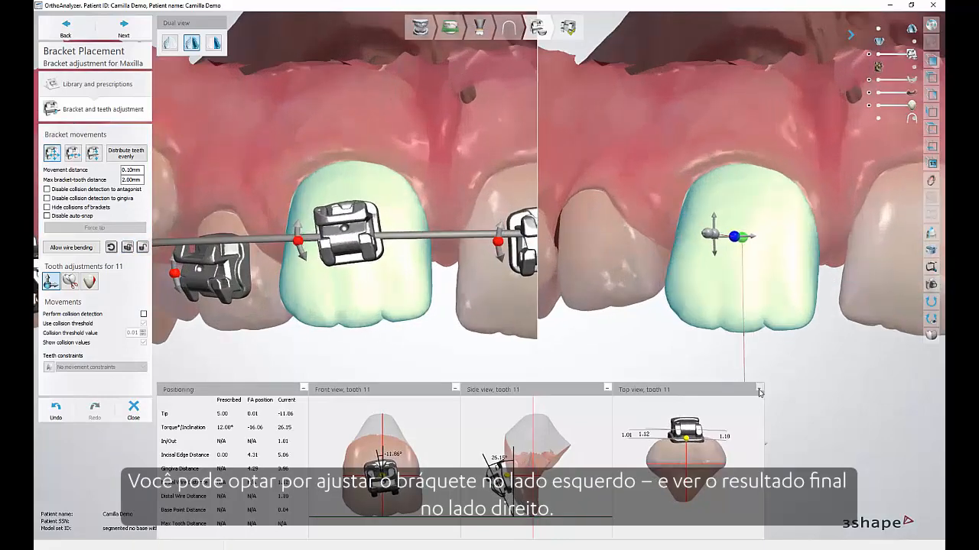
Collapse the top view of tooth 11 and distribute the maxillary teeth evenly along the archwire.
left_click(759, 389)
mouse_move(743, 439)
left_mouse_down()
mouse_move(774, 450)
mouse_move(747, 449)
left_mouse_up()
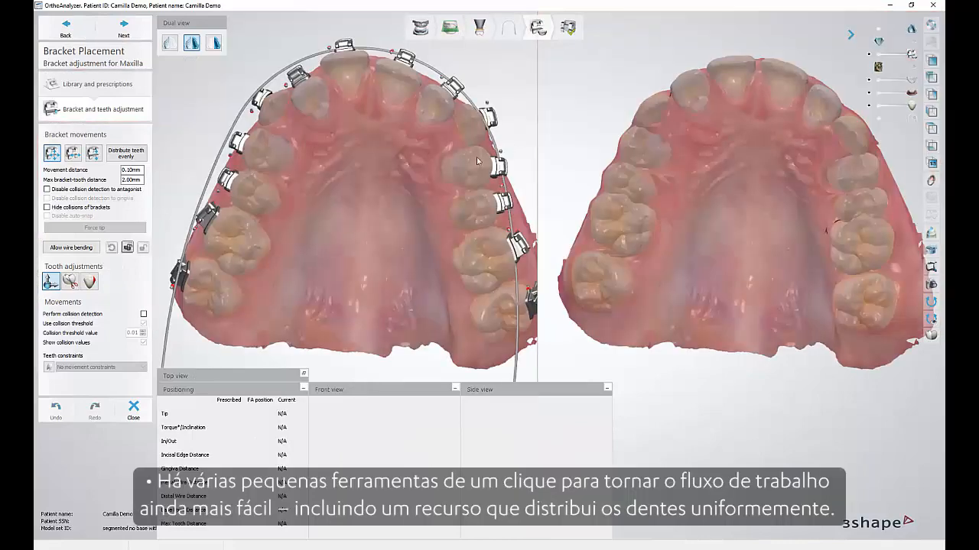
left_click(126, 155)
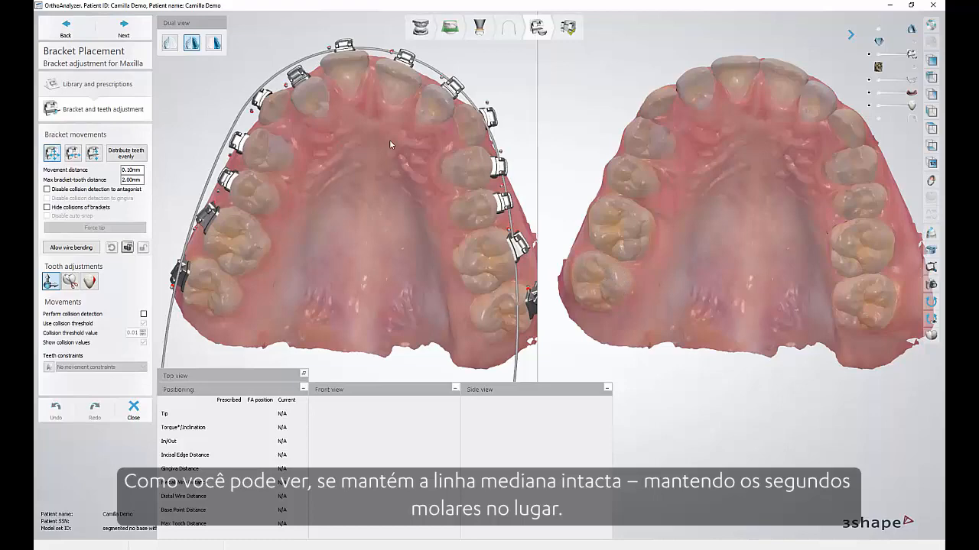
Check the maxillary posterior brackets for collisions with the gingiva and show the prescriptions table at validation.
right_click_drag(385, 130, 434, 204)
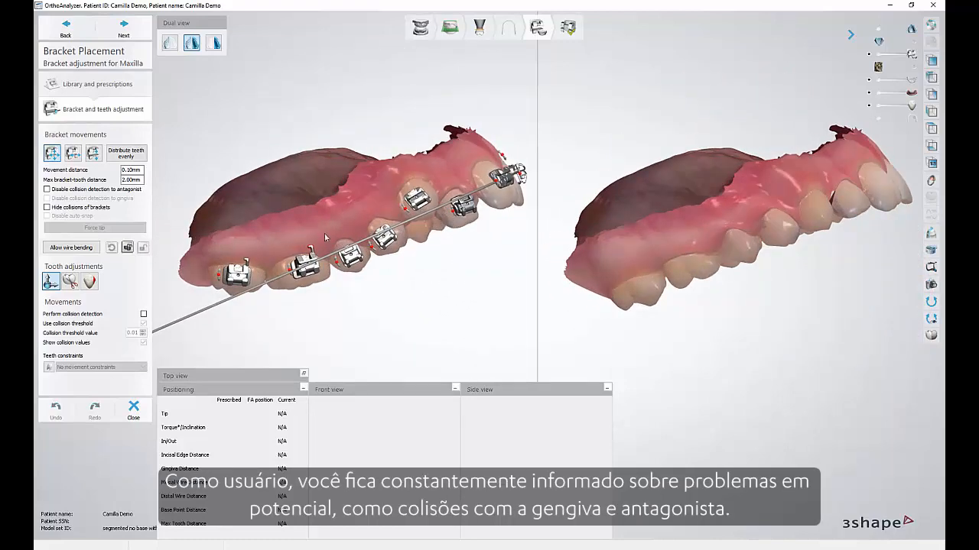
scroll(292, 235, "up", 4)
scroll(293, 238, "up", 6)
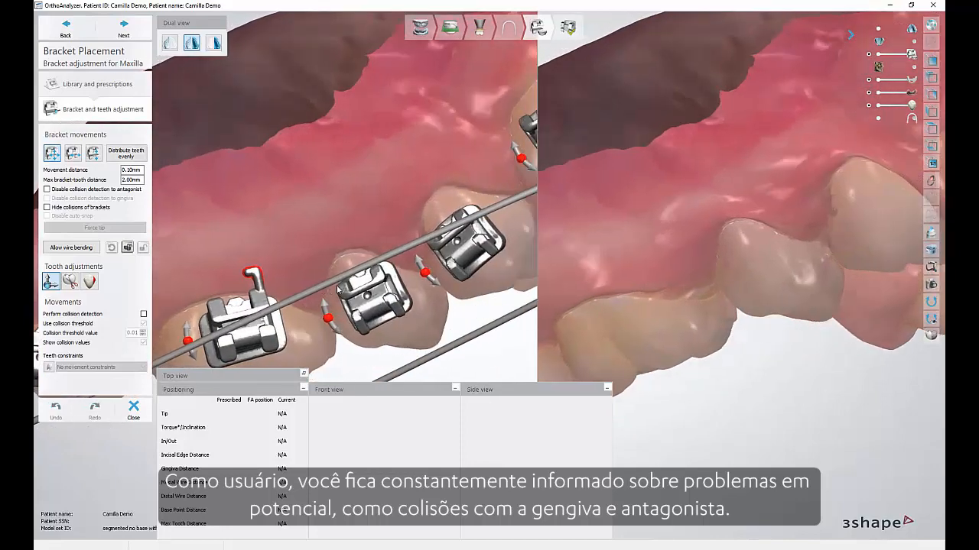
scroll(301, 262, "up", 2)
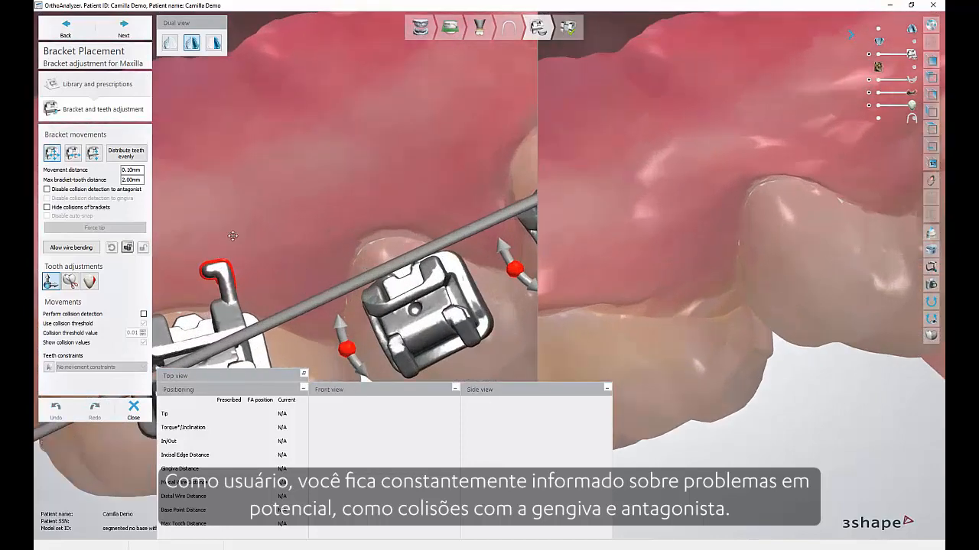
middle_click_drag(232, 237, 334, 203)
right_click_drag(378, 260, 375, 262)
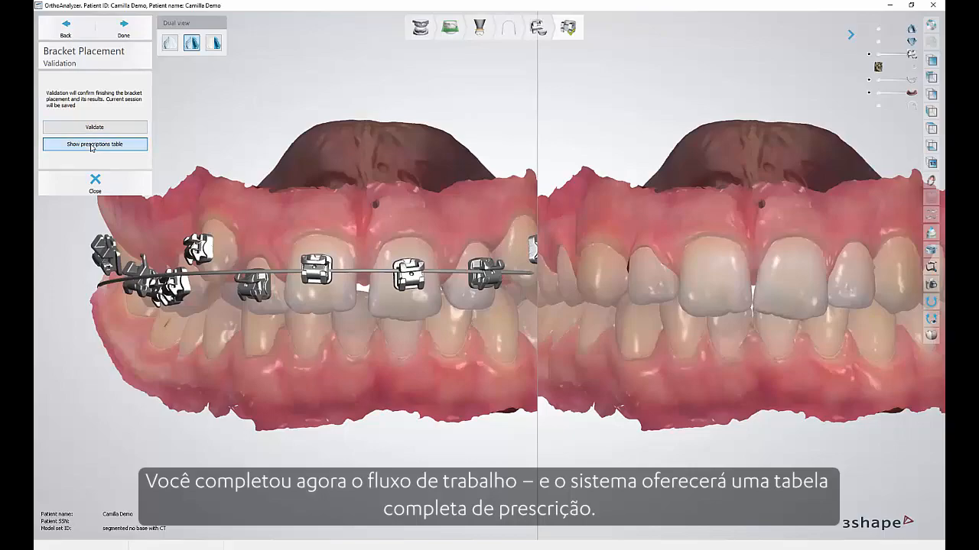
left_click(91, 144)
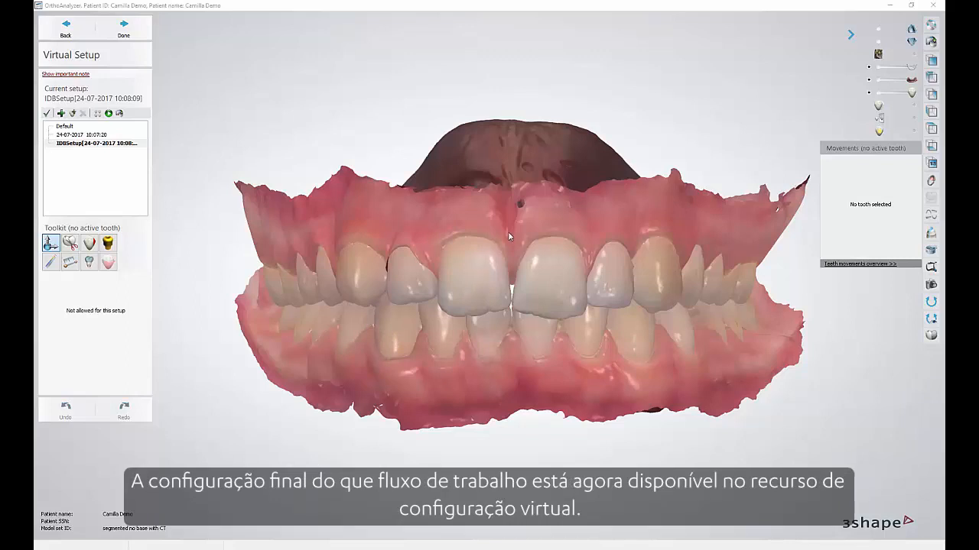
Examine the final tooth arrangement of the IDBSetup in the virtual setup, viewing the front teeth up close and overall.
right_click_drag(500, 236, 504, 233)
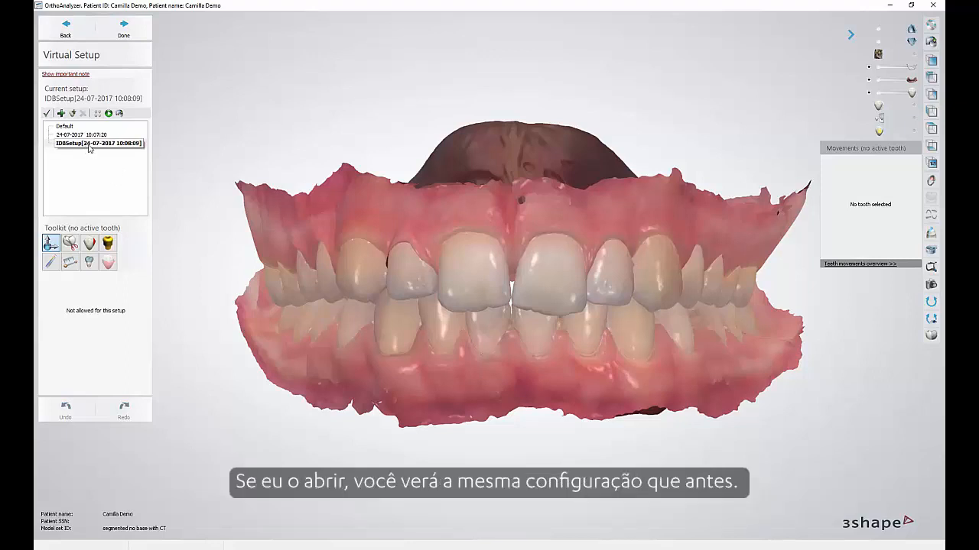
right_click_drag(489, 283, 497, 285)
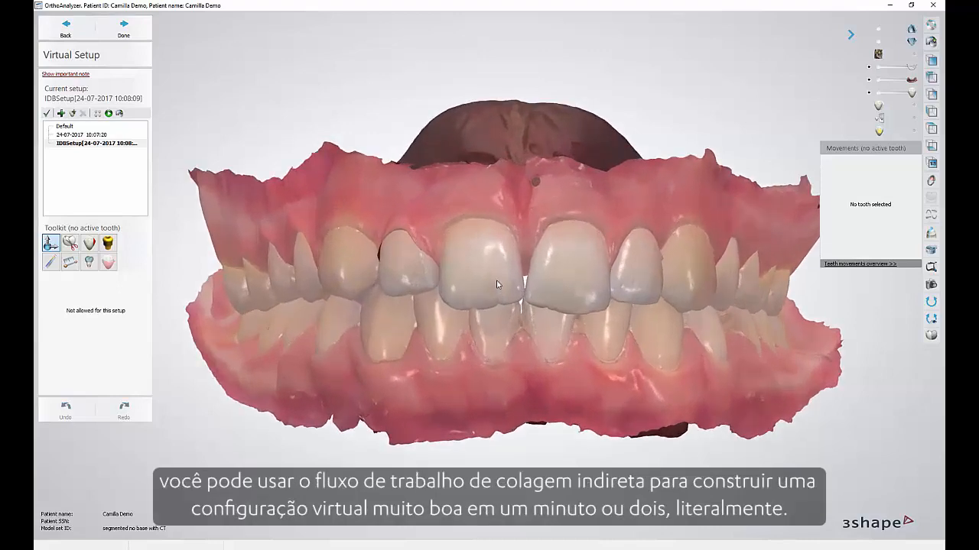
scroll(496, 285, "up", 2)
scroll(496, 285, "down", 1)
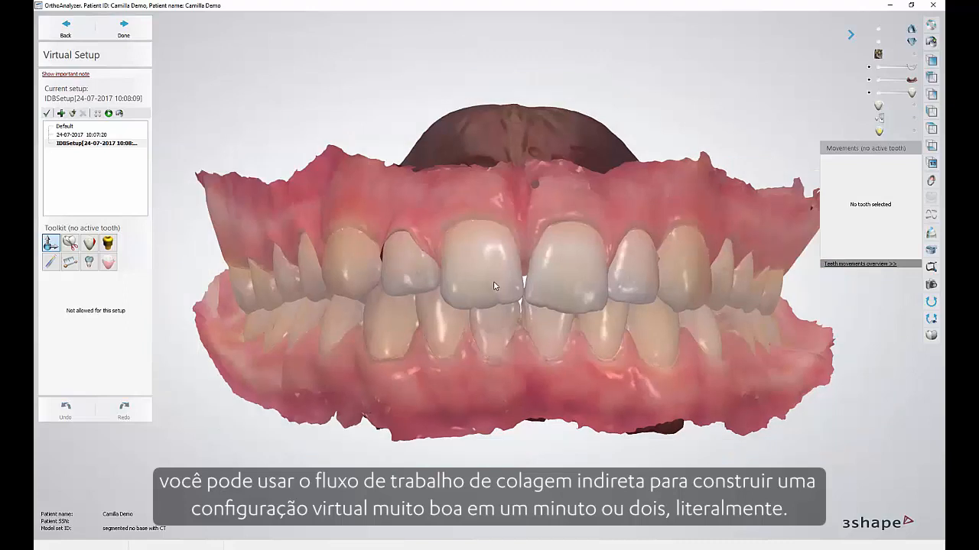
scroll(494, 286, "down", 1)
scroll(493, 287, "up", 2)
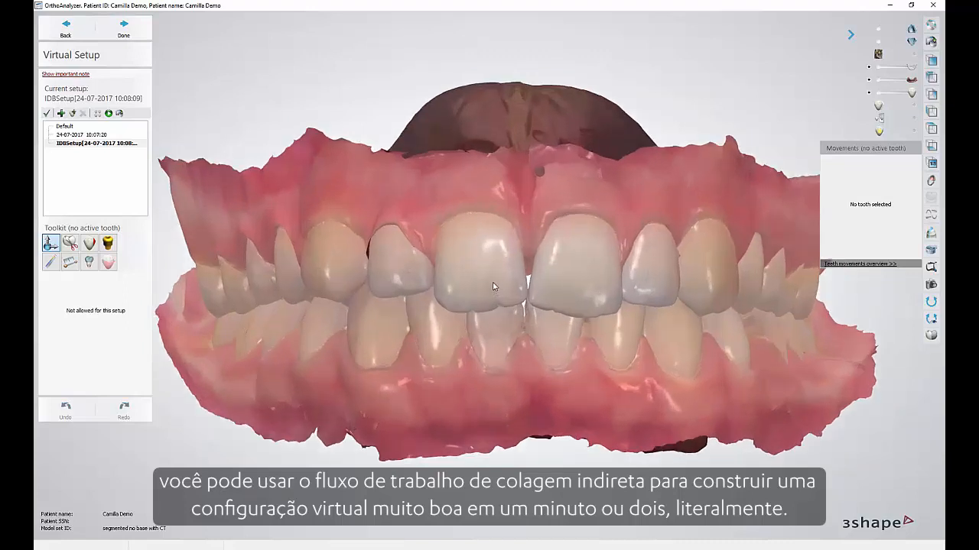
scroll(494, 287, "down", 1)
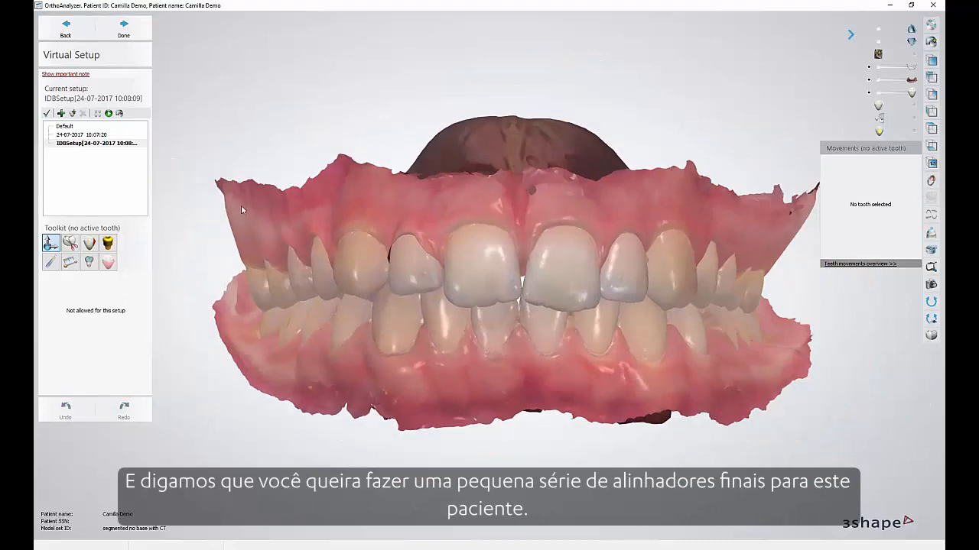
Subdivide the IDBSetup using a subsetups count of 5.
left_click(98, 116)
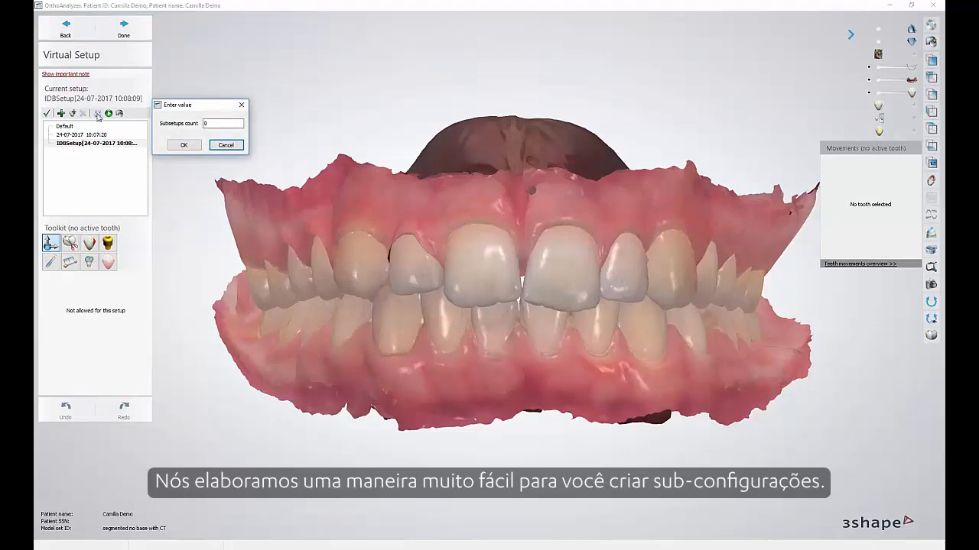
left_click_drag(218, 123, 205, 123)
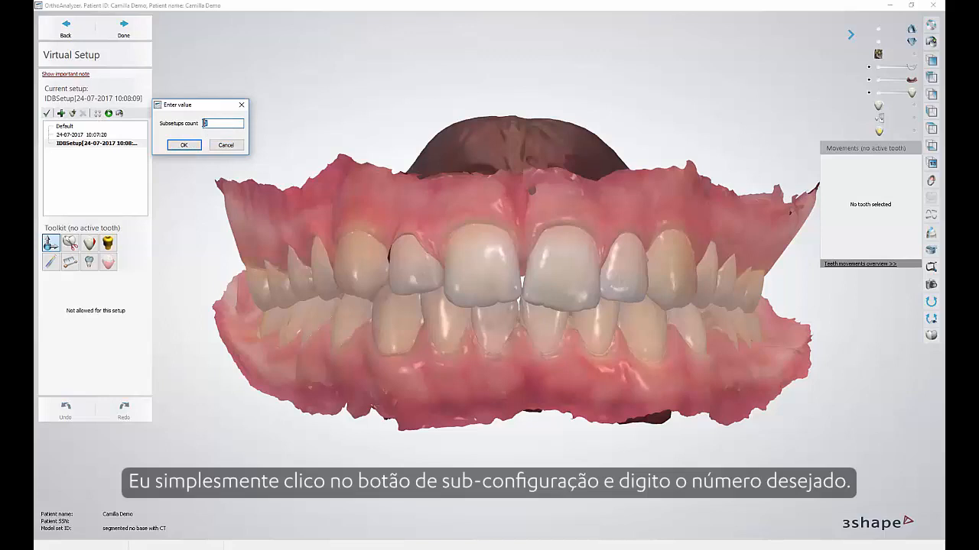
left_click(183, 146)
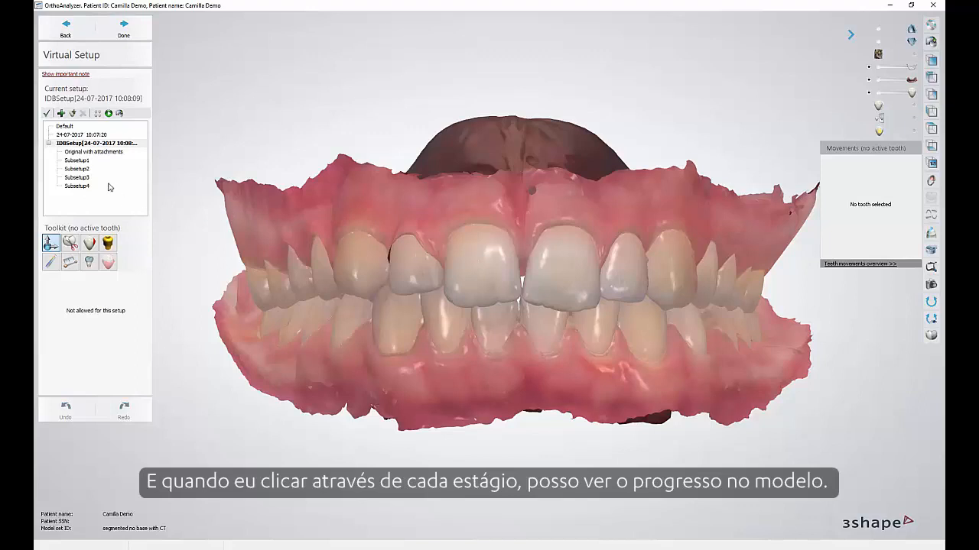
Step through the treatment stages from the original with attachments to Subsetup1 and Subsetup2 to compare the tooth positions.
left_click(81, 152)
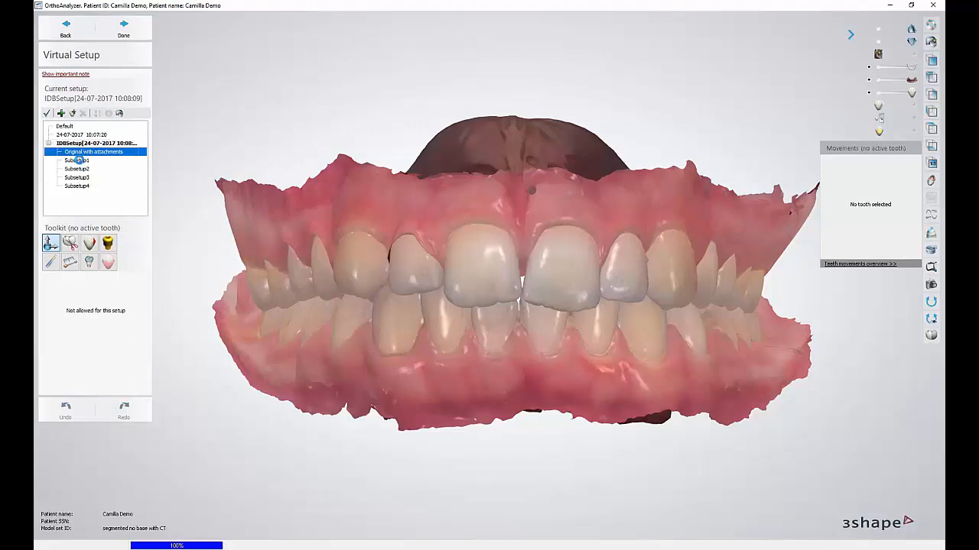
left_click(77, 161)
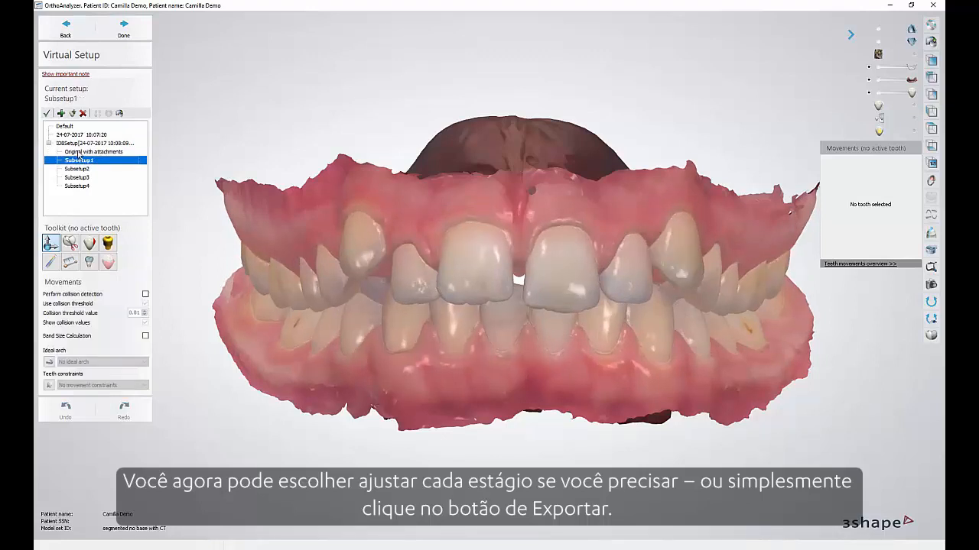
left_click(76, 169)
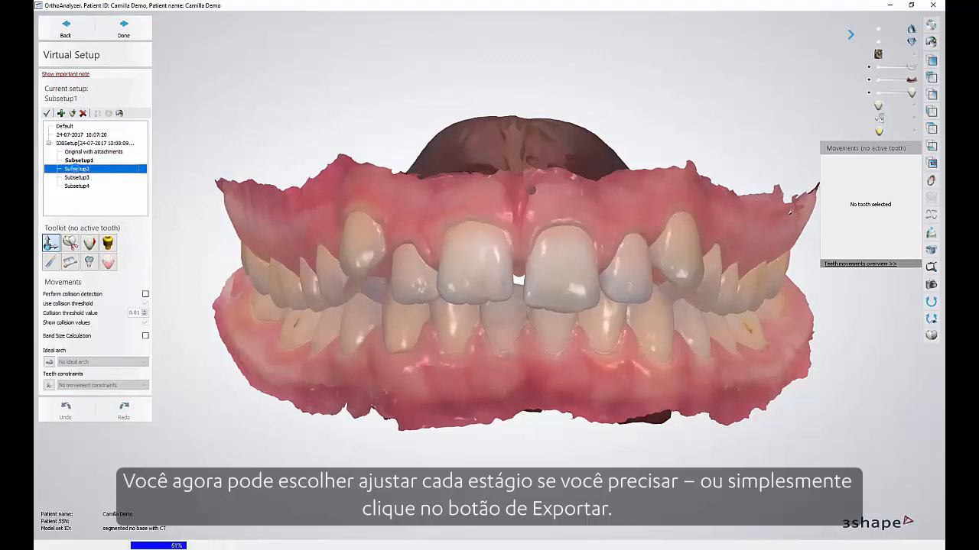
Review the upper and lower model files offered for exporting the IDBSetup and its subsetups, and close without exporting.
left_click(84, 143)
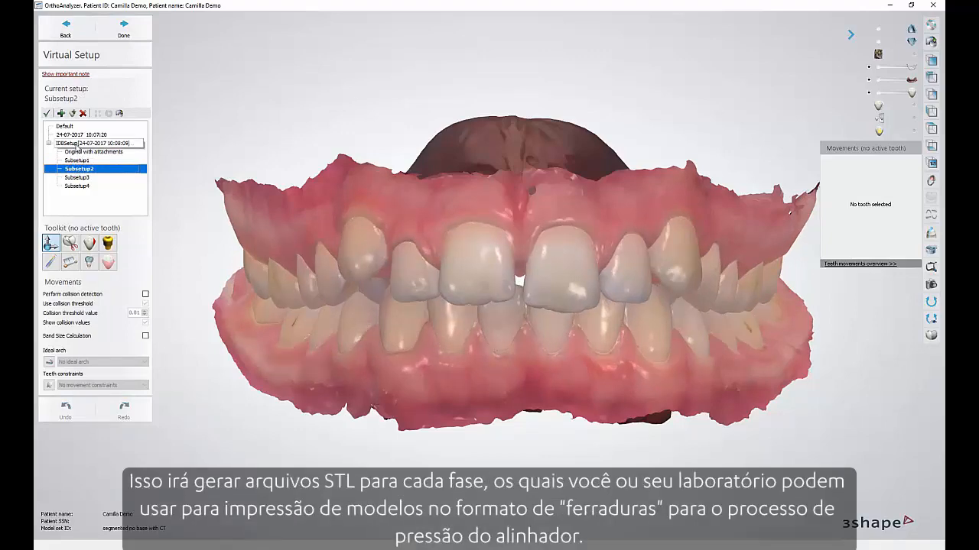
left_click(120, 113)
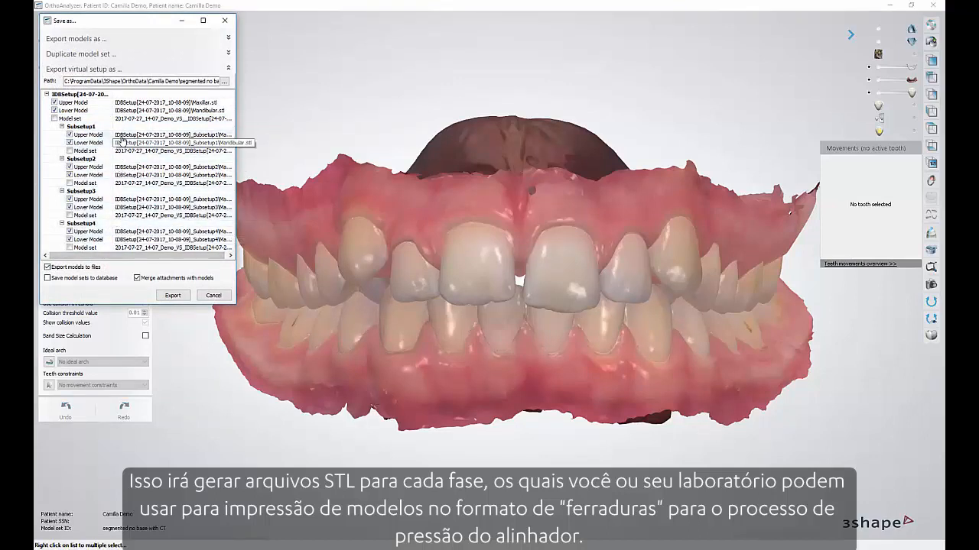
left_click(126, 112)
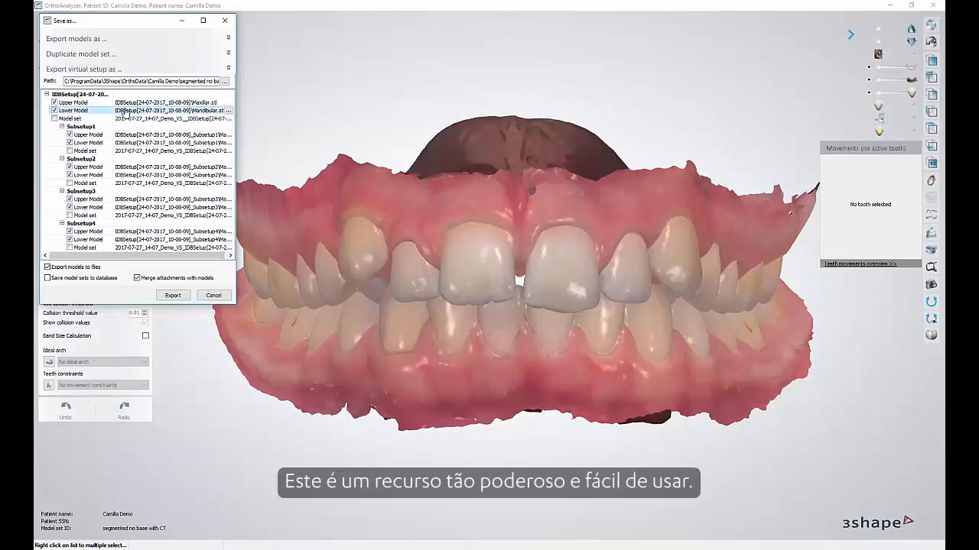
left_click(214, 296)
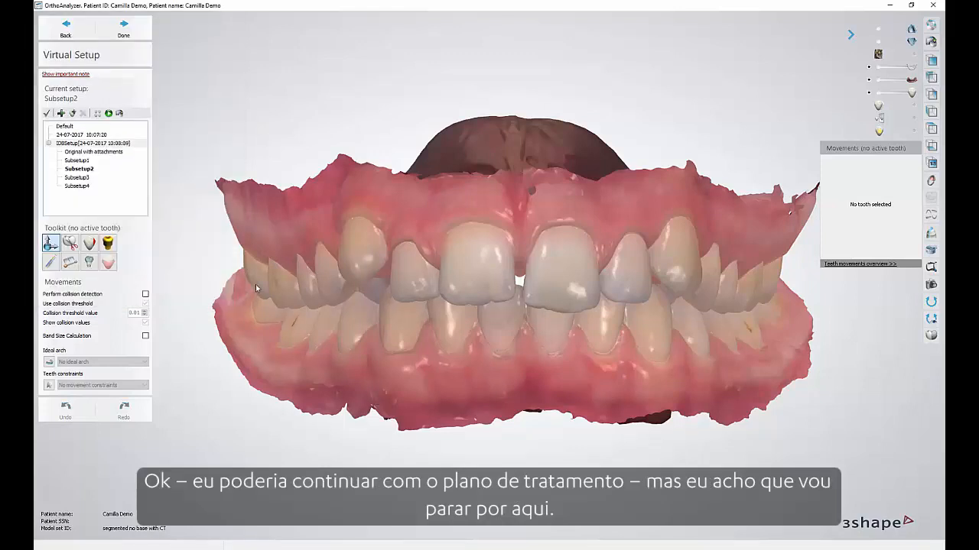
mouse_move(499, 268)
right_mouse_down()
mouse_move(486, 268)
mouse_move(506, 267)
right_mouse_up()
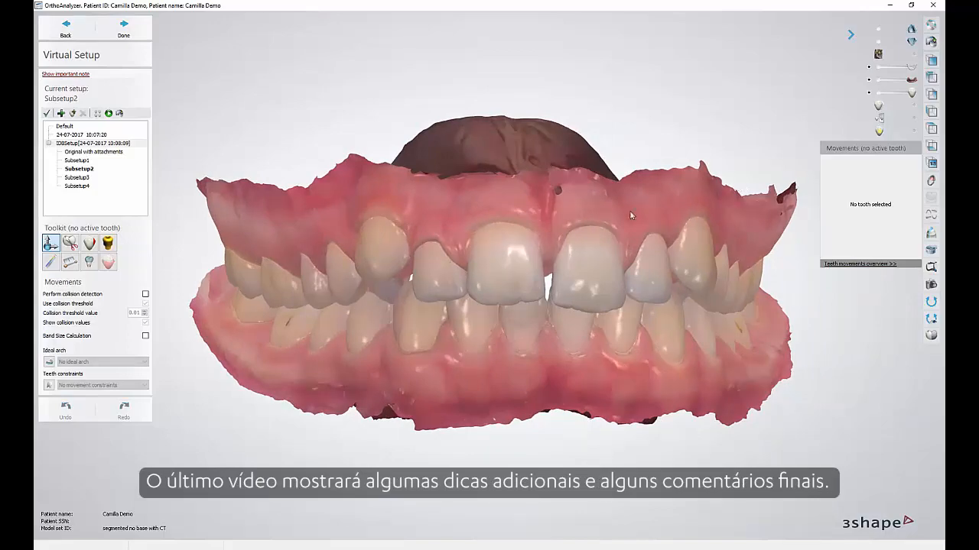
mouse_move(586, 214)
right_mouse_down()
mouse_move(577, 218)
mouse_move(575, 204)
right_mouse_up()
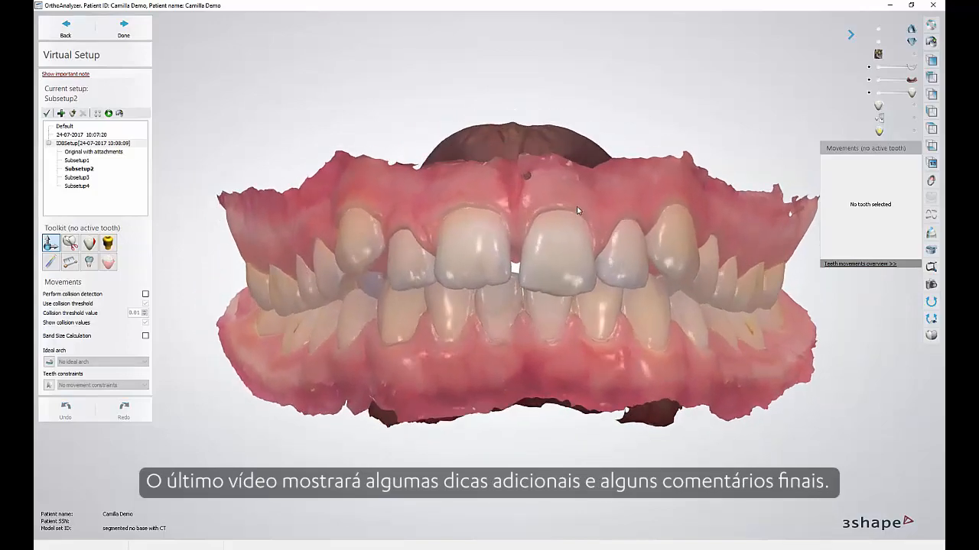